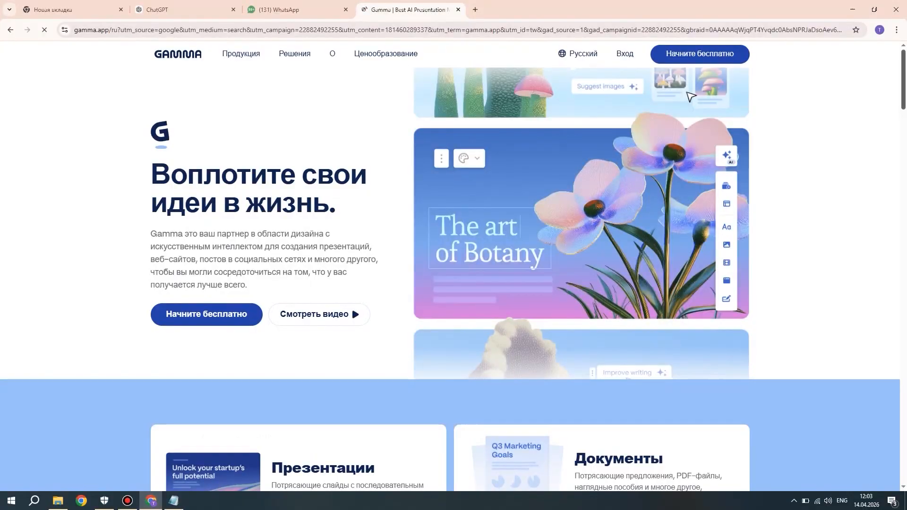
Start a new AI creation from the Gamma workspace with the Сгенерировать option for a one-line prompt
scroll(453, 265, down, 8)
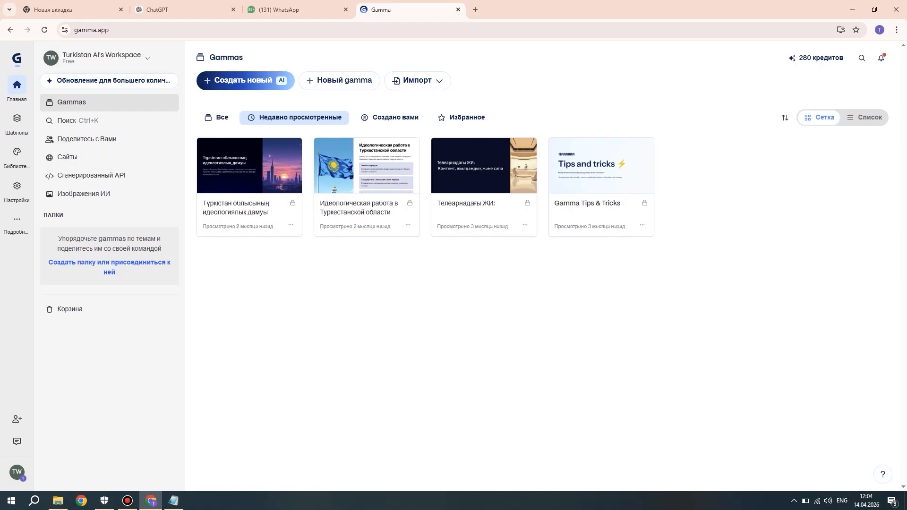
click(246, 81)
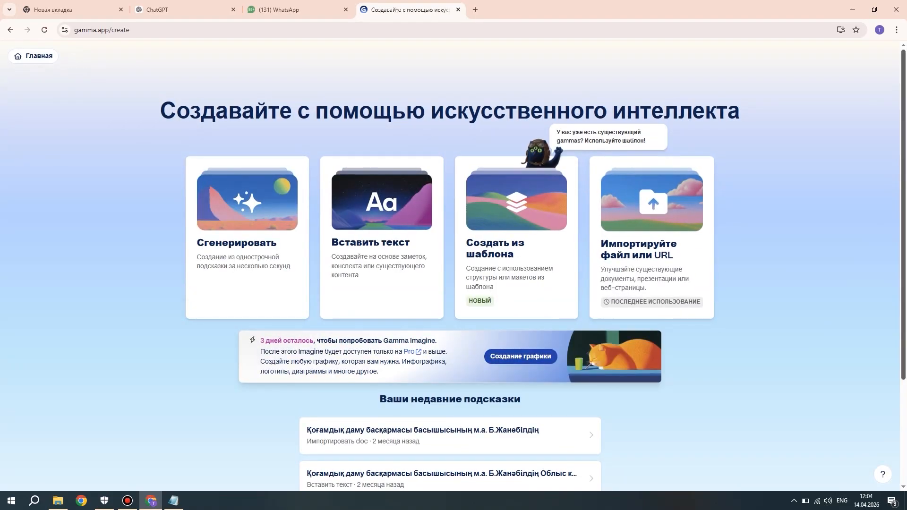
scroll(453, 264, down, 2)
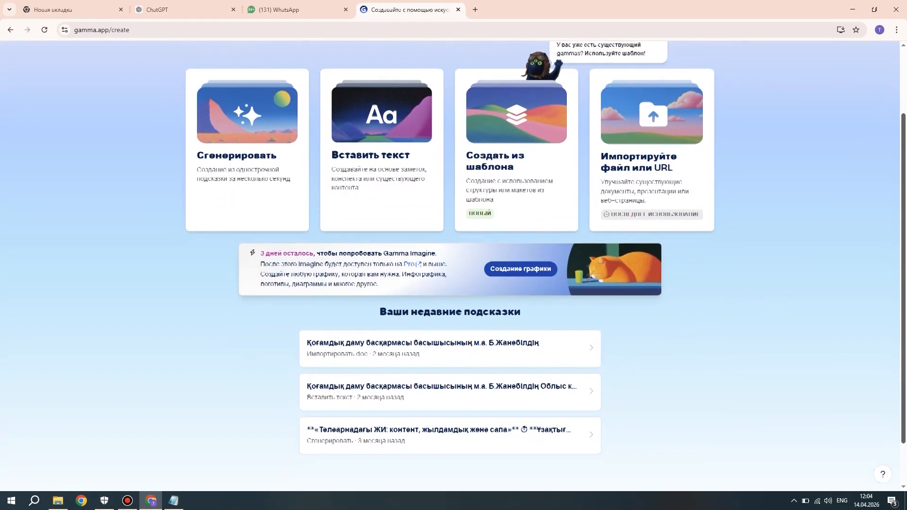
scroll(453, 265, up, 1)
scroll(453, 264, down, 1)
scroll(454, 265, up, 1)
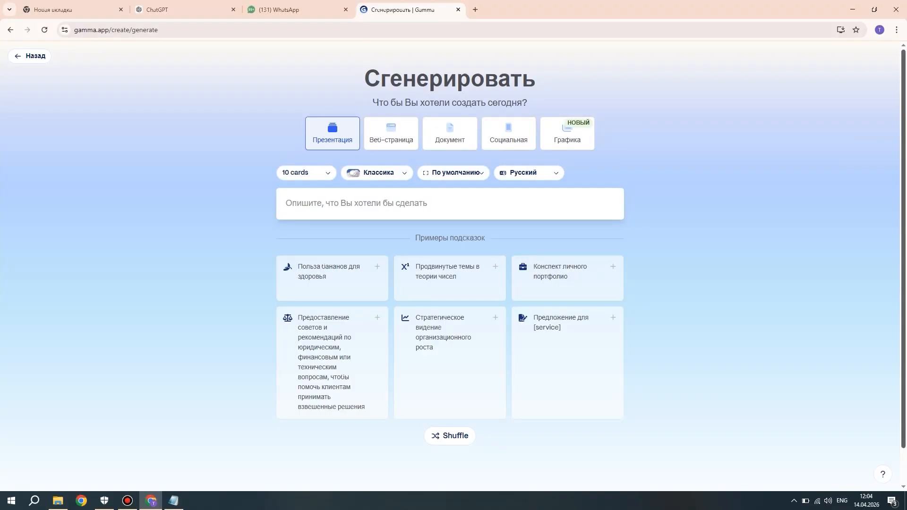
scroll(454, 250, down, 1)
scroll(454, 260, up, 1)
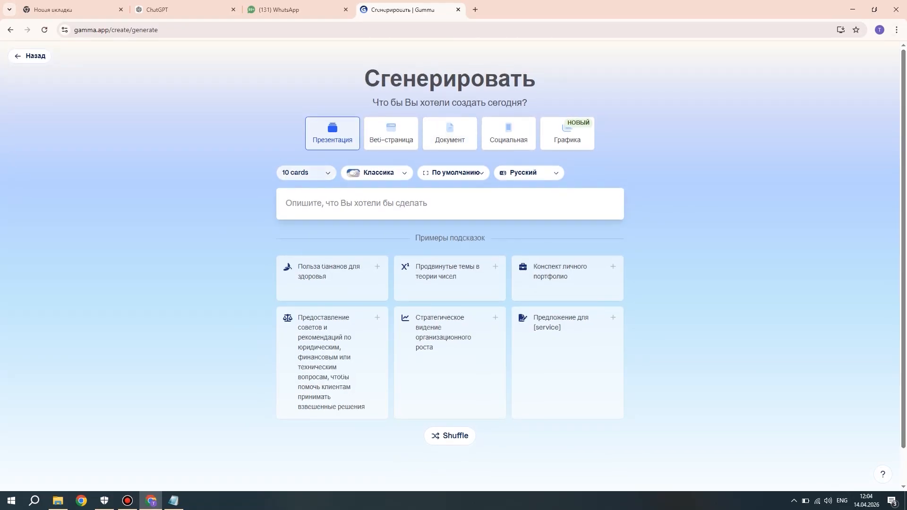
Keep the presentation at 10 cards and enter the prompt "Түркістан облысының экономикалық даму жоспары"
click(306, 172)
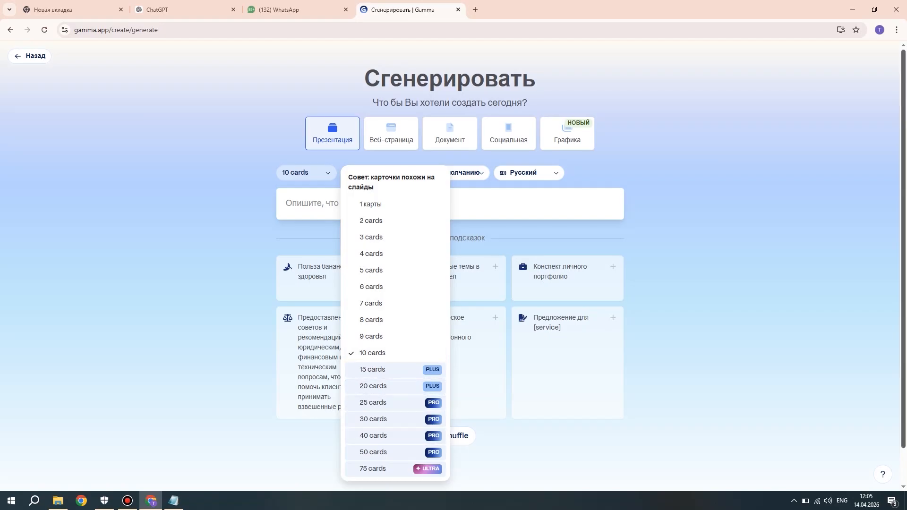
click(775, 293)
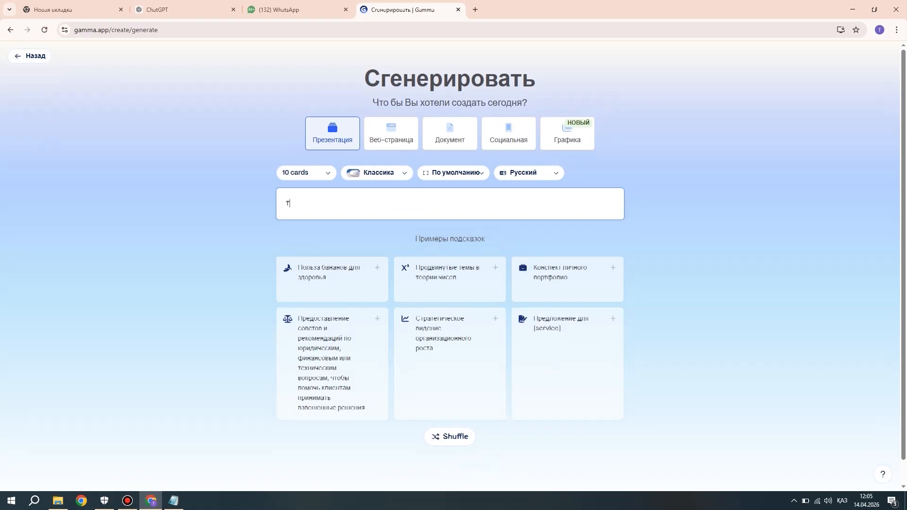
text(тYP)
key(BackSpace)
key(BackSpace)
key(Caps_Lock)
text(Түркіс)
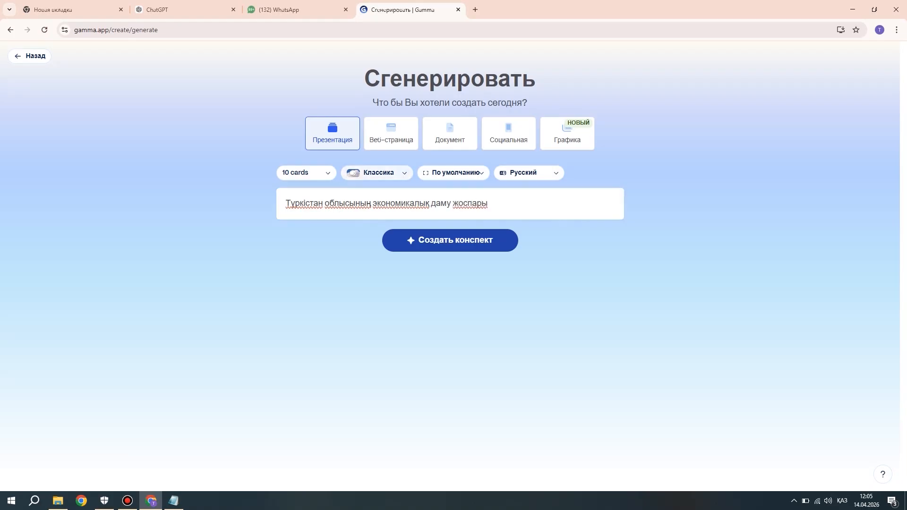
Keep the Классика card design, set the output language to Kazakh, and create the outline
click(377, 173)
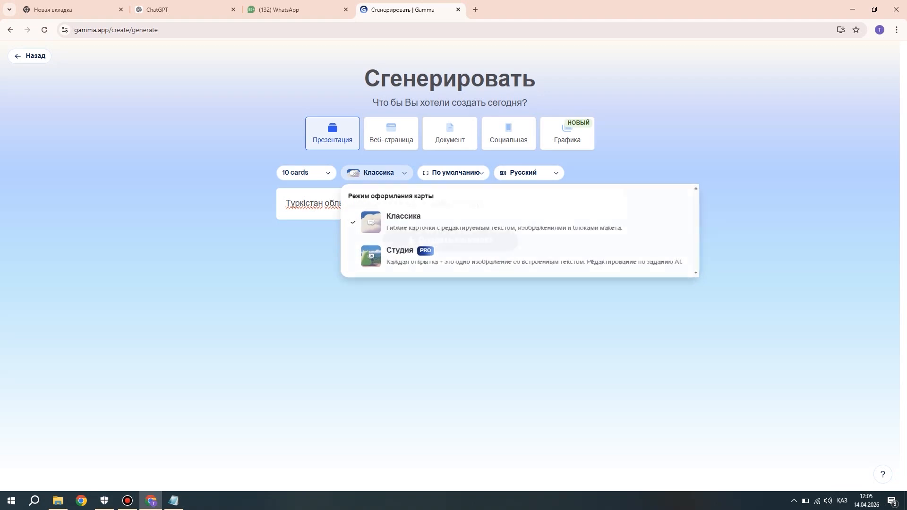
key(Escape)
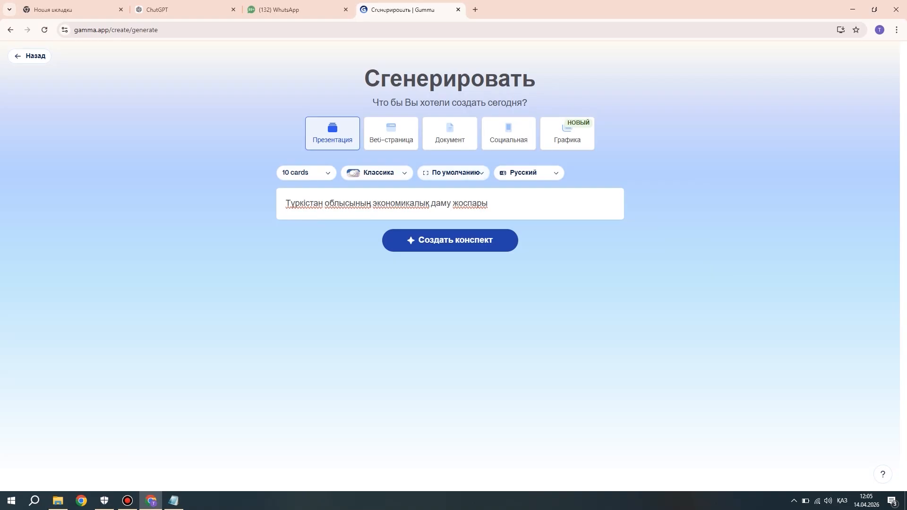
click(529, 173)
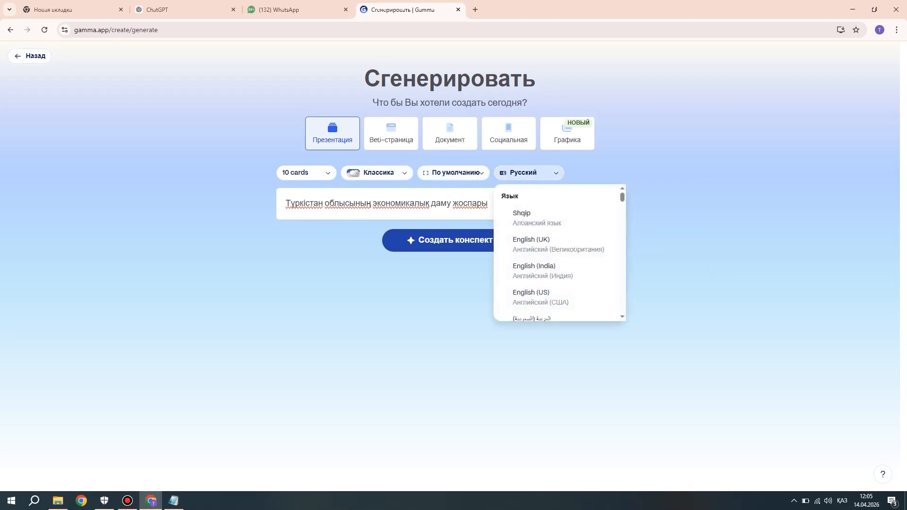
scroll(560, 253, down, 3)
scroll(559, 253, down, 3)
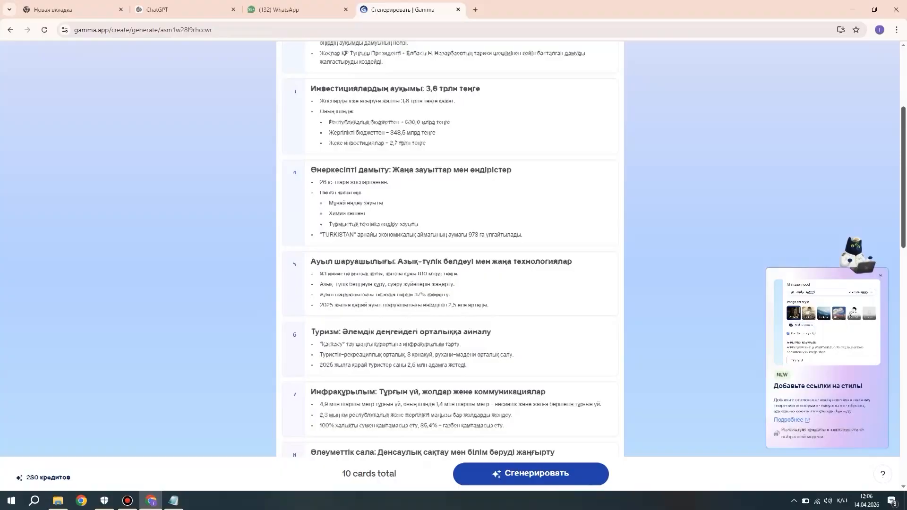
Review the card outline and generate the presentation with the Краткий text amount, the Creme theme and AI images
scroll(449, 236, down, 6)
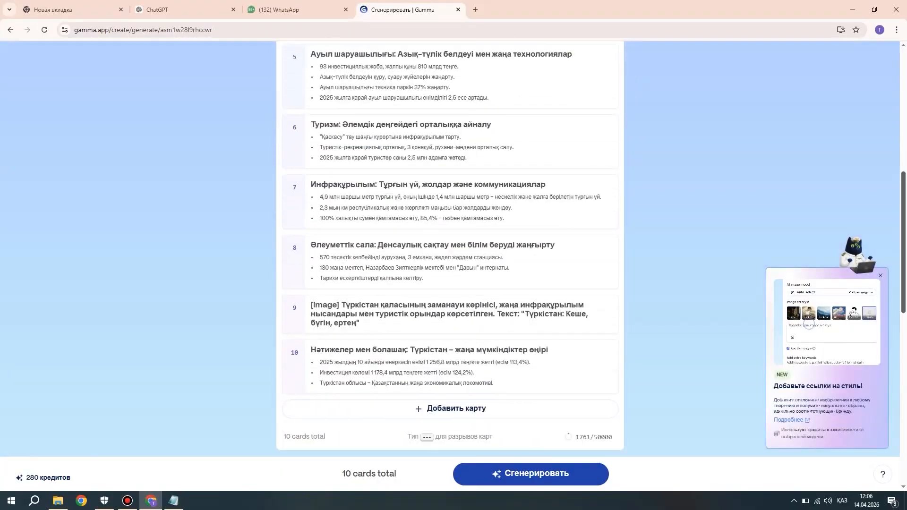
scroll(450, 245, up, 4)
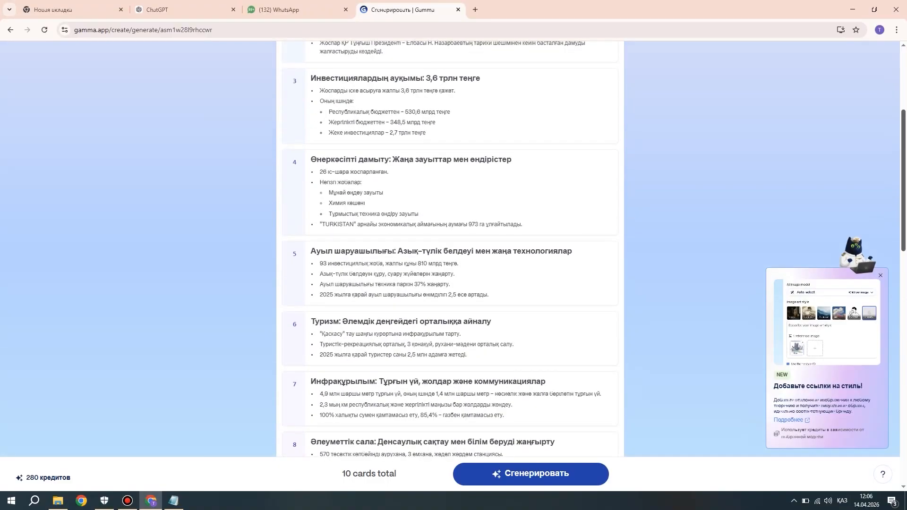
scroll(450, 248, down, 2)
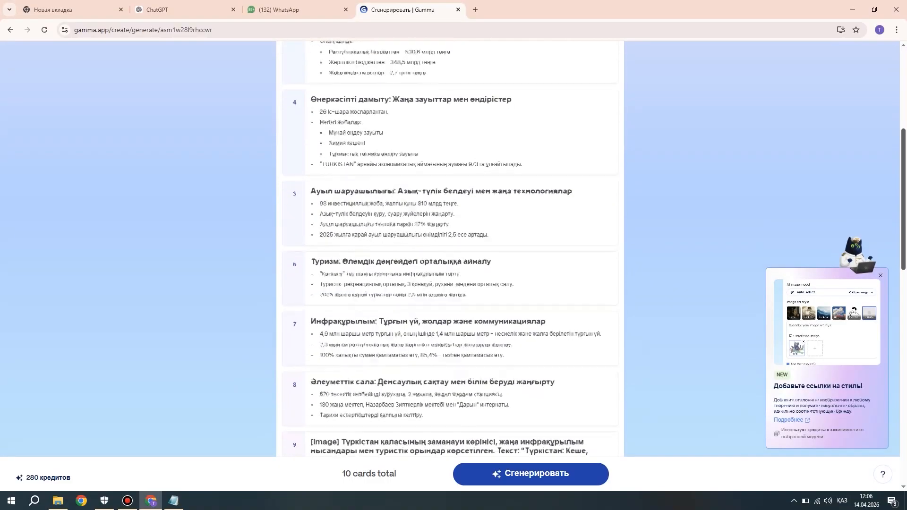
scroll(449, 248, down, 2)
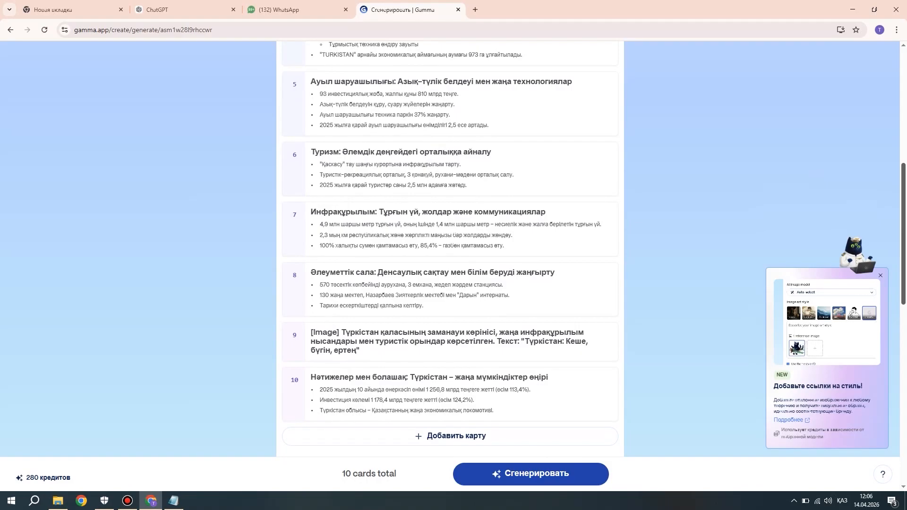
scroll(450, 245, down, 7)
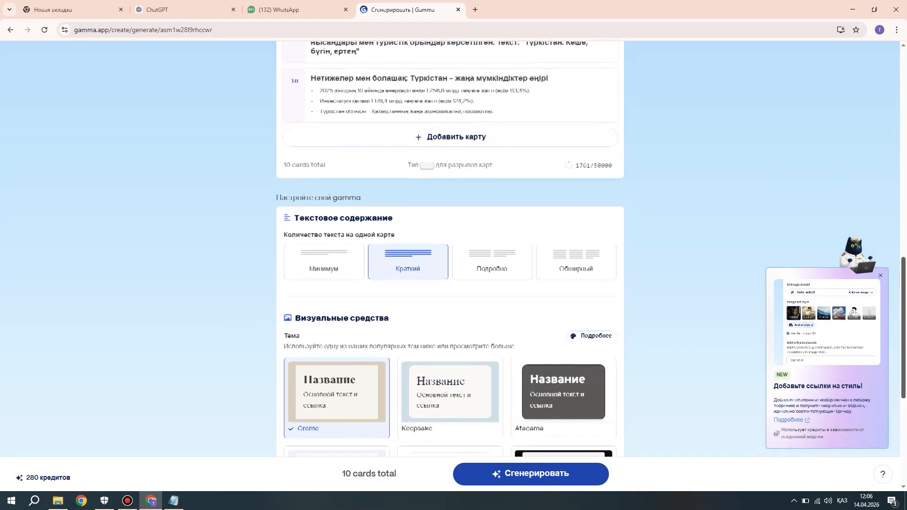
scroll(449, 245, down, 2)
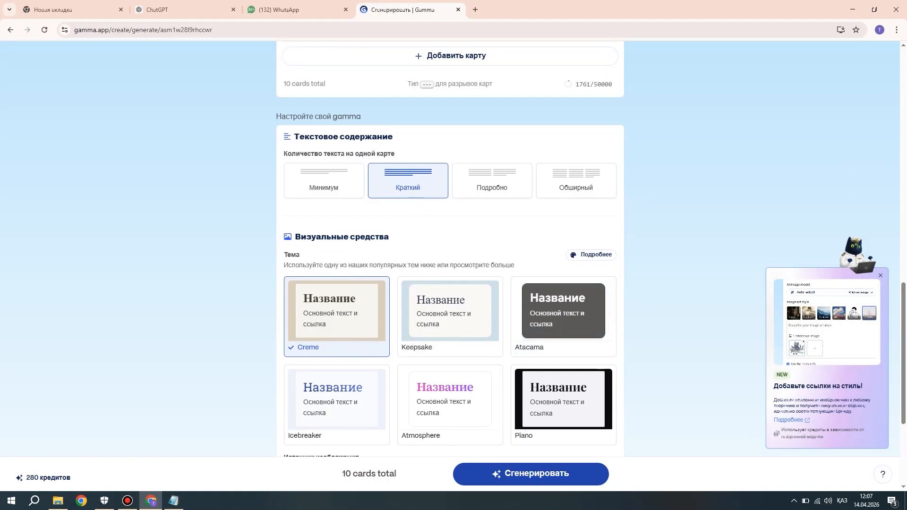
scroll(450, 249, down, 3)
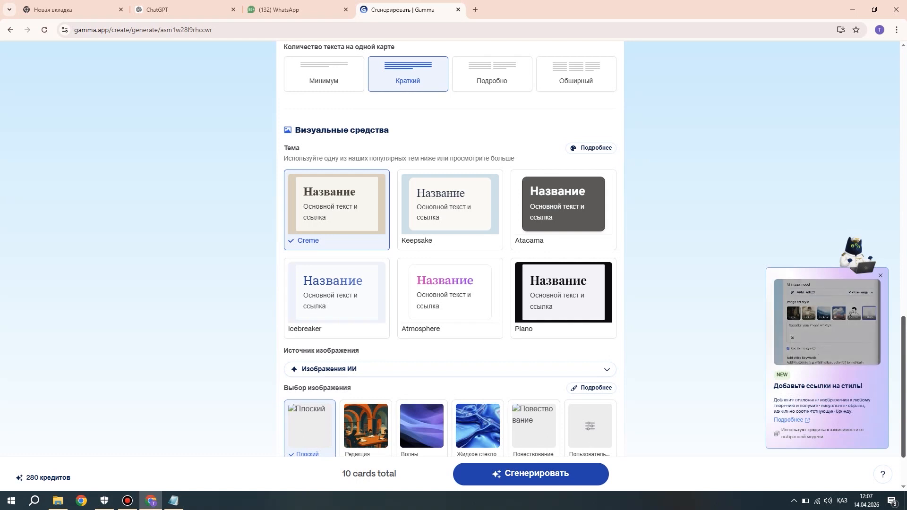
scroll(449, 249, down, 2)
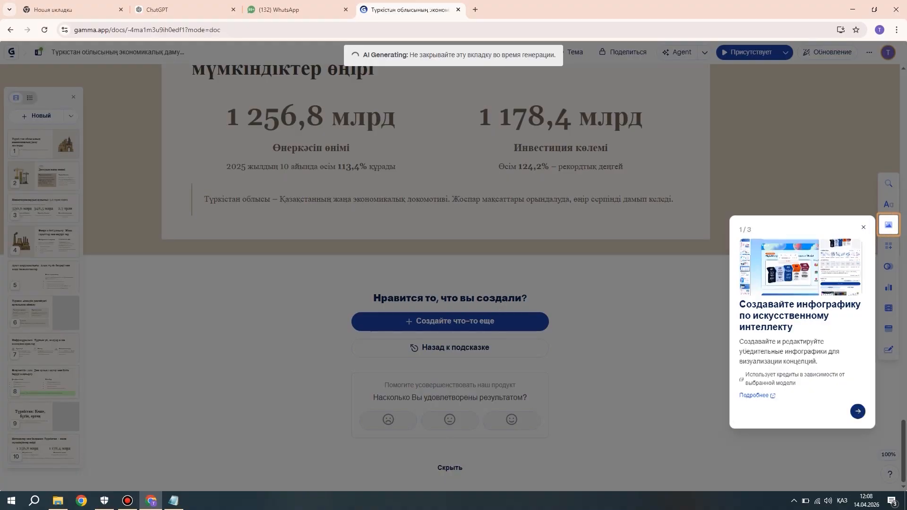
Go through the three-part feature tour over the generated presentation and close it
click(858, 411)
click(857, 461)
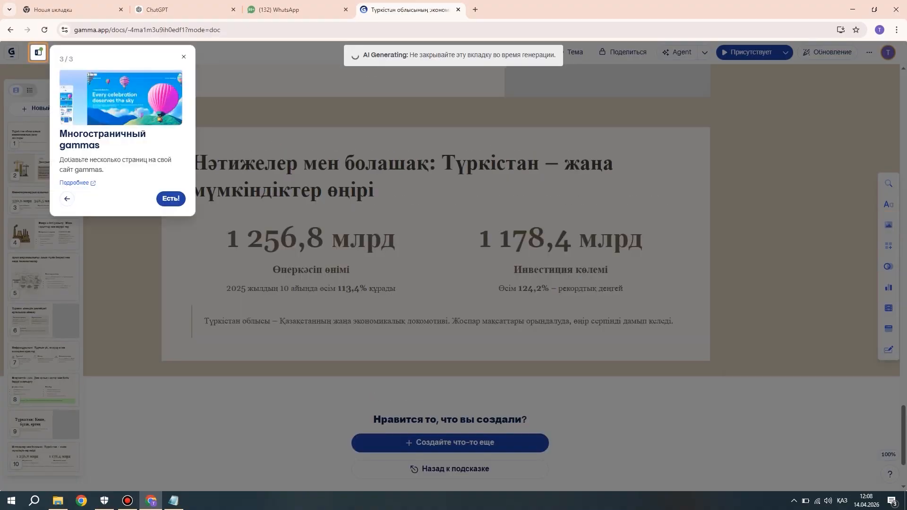
click(171, 199)
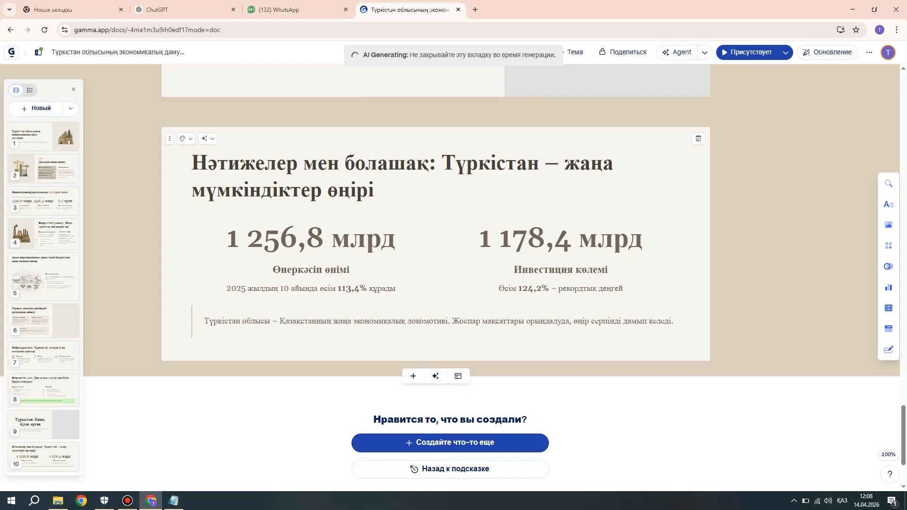
Look through the generated cards to check their text, figures and illustrations
scroll(435, 277, up, 20)
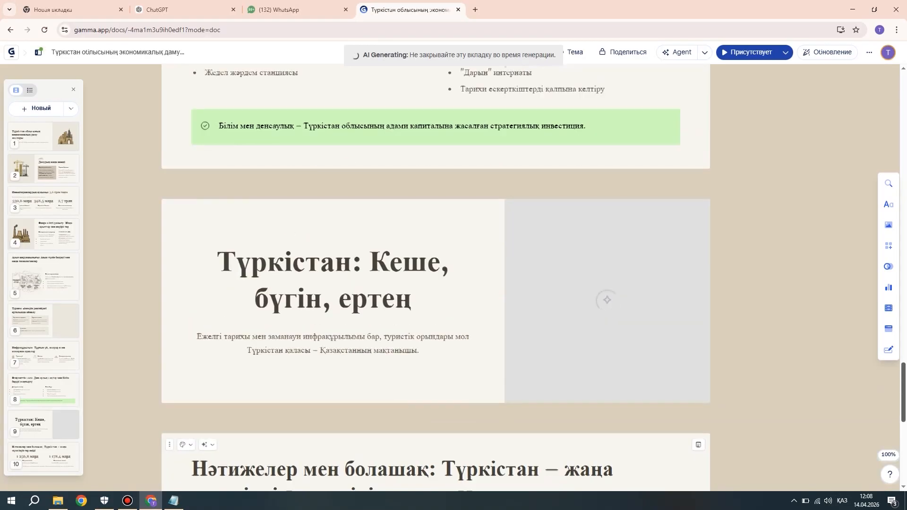
scroll(436, 278, up, 20)
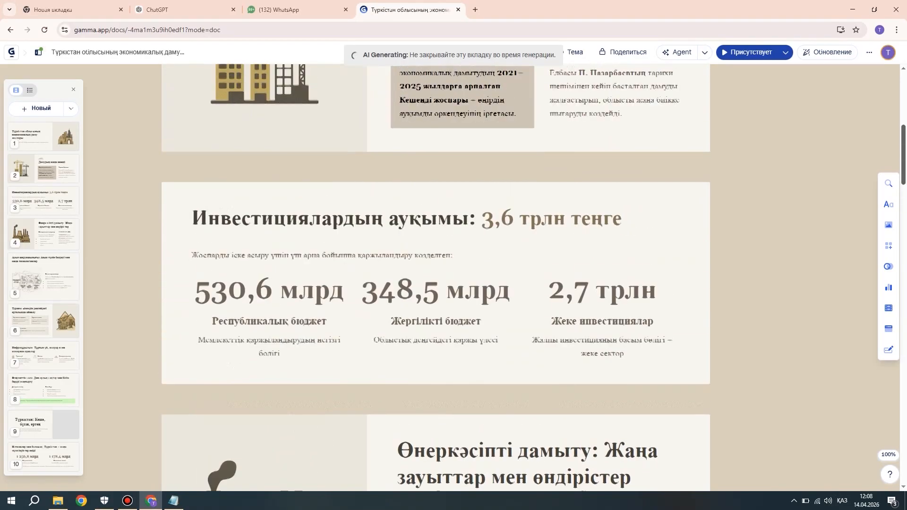
scroll(435, 277, down, 12)
scroll(436, 278, down, 20)
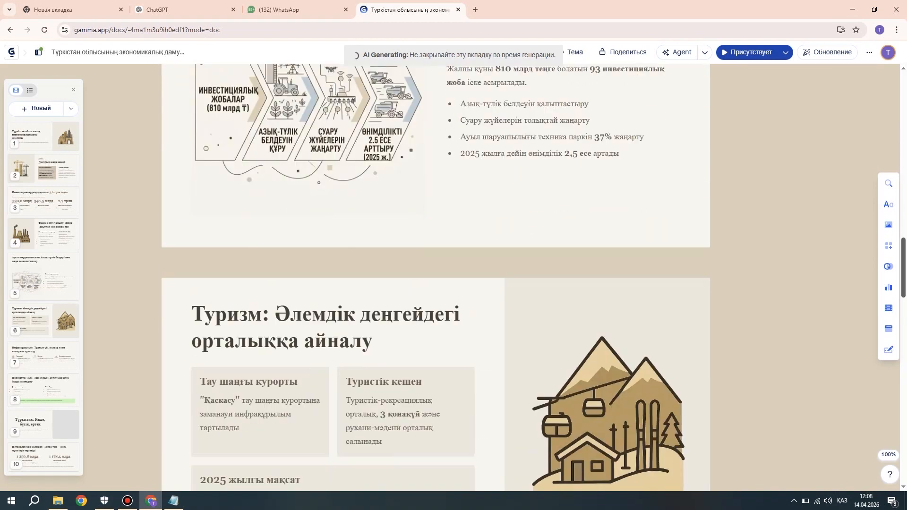
scroll(435, 278, down, 6)
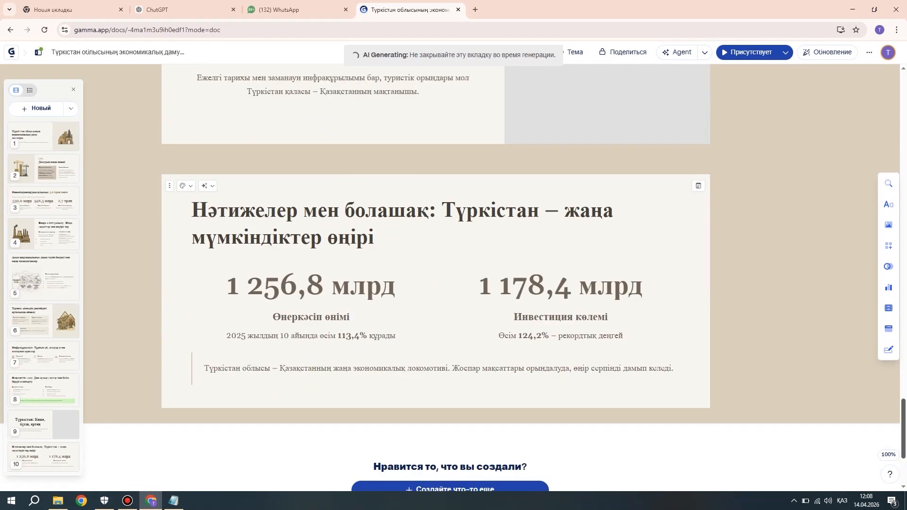
scroll(435, 277, up, 10)
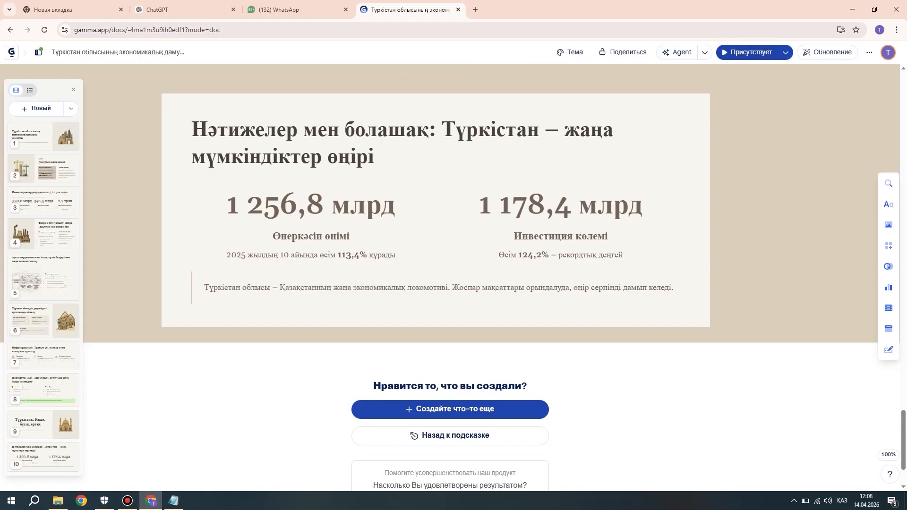
Export all cards of the presentation as a PDF file
click(705, 53)
click(704, 53)
click(869, 52)
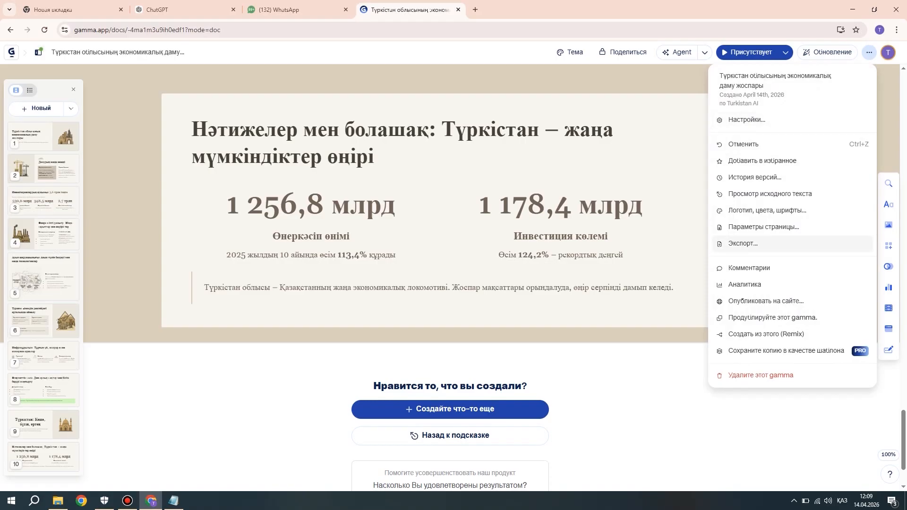
click(743, 243)
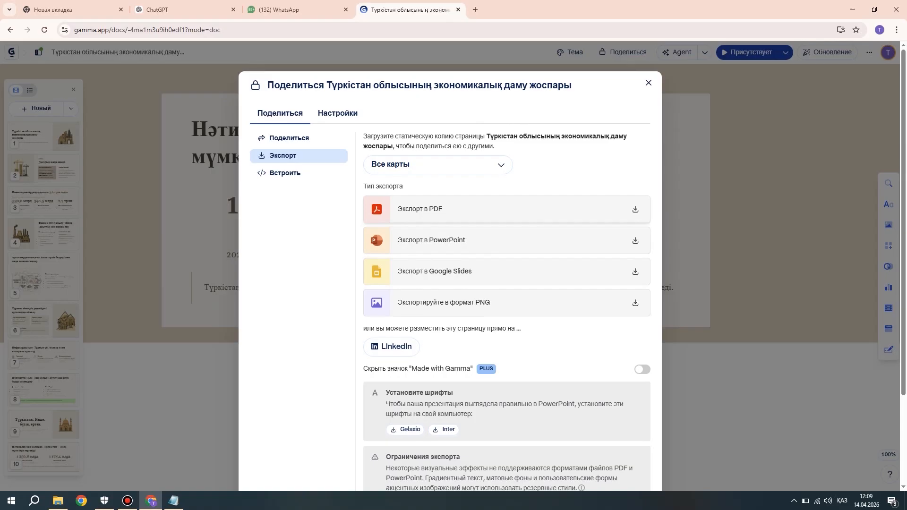
click(506, 209)
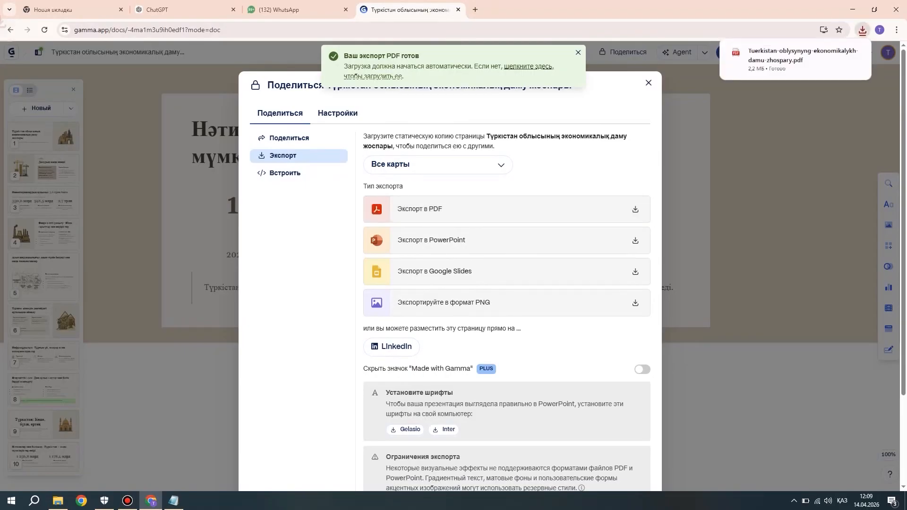
Open the downloaded PDF and examine the layout and content of its pages
click(798, 54)
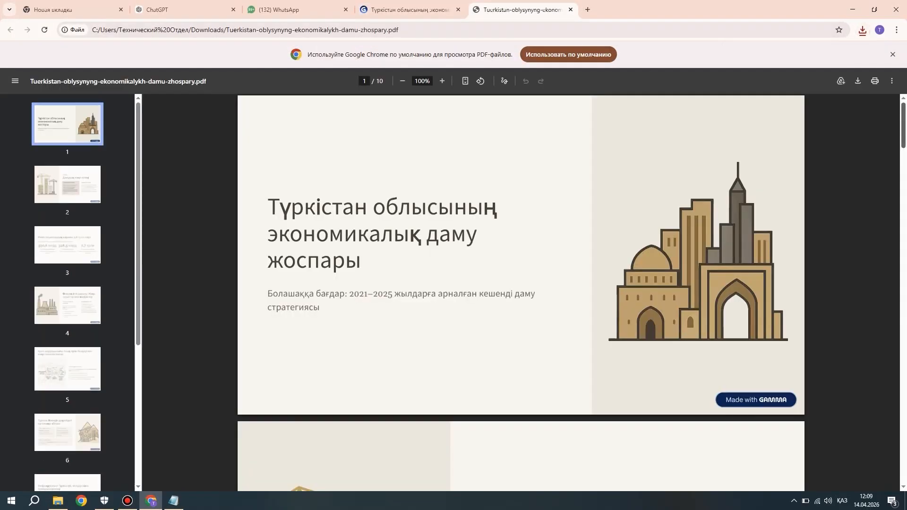
scroll(521, 293, down, 20)
scroll(520, 293, down, 15)
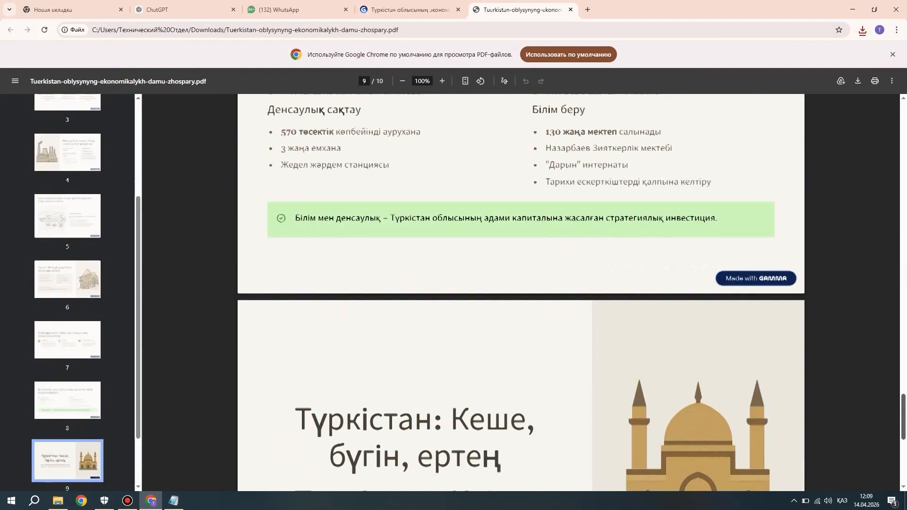
scroll(520, 292, up, 9)
scroll(520, 293, up, 20)
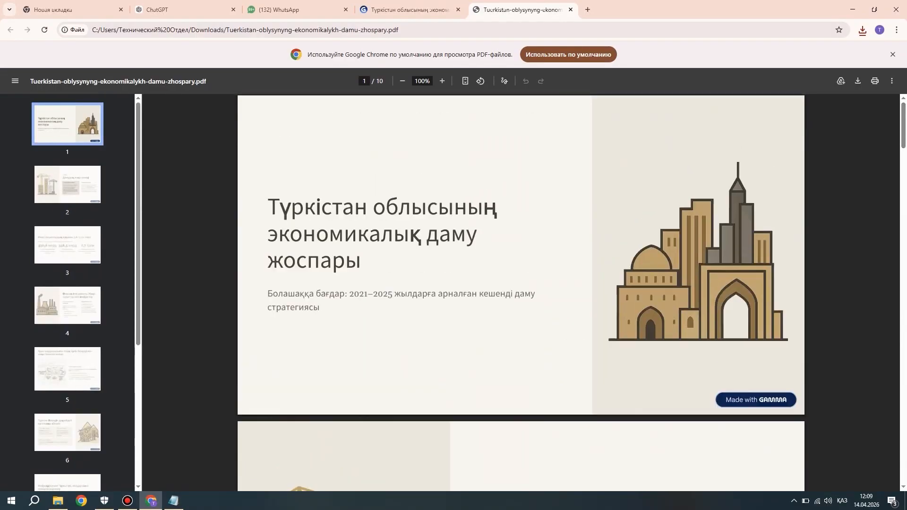
scroll(521, 292, down, 3)
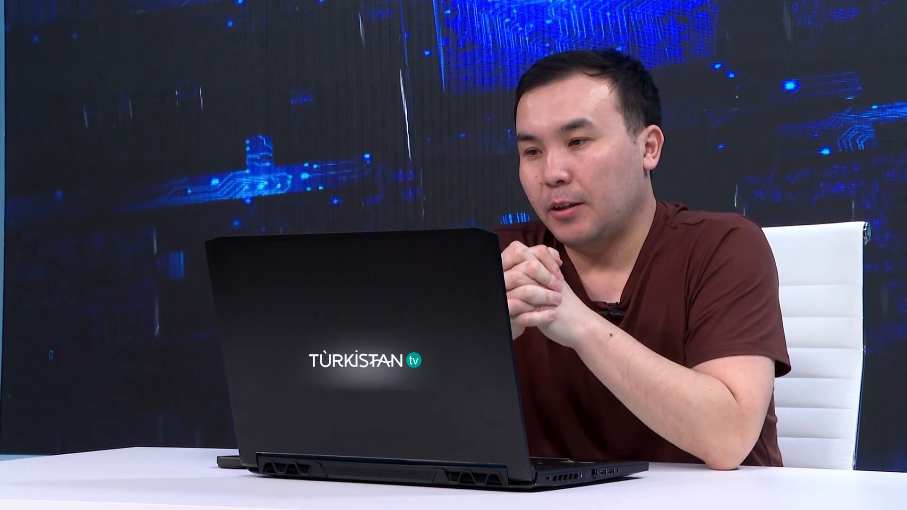